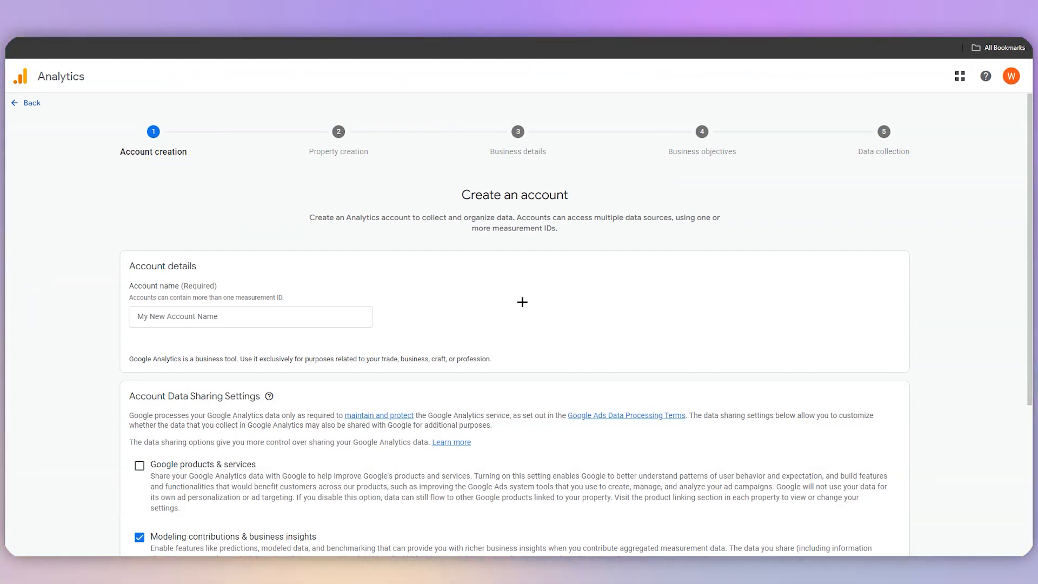
Name the Analytics account Pro Learner, enable data sharing with Google products & services, and proceed to property creation.
{"action": "scroll", "coordinate": [519, 304], "scroll_direction": "down", "scroll_amount": 1}
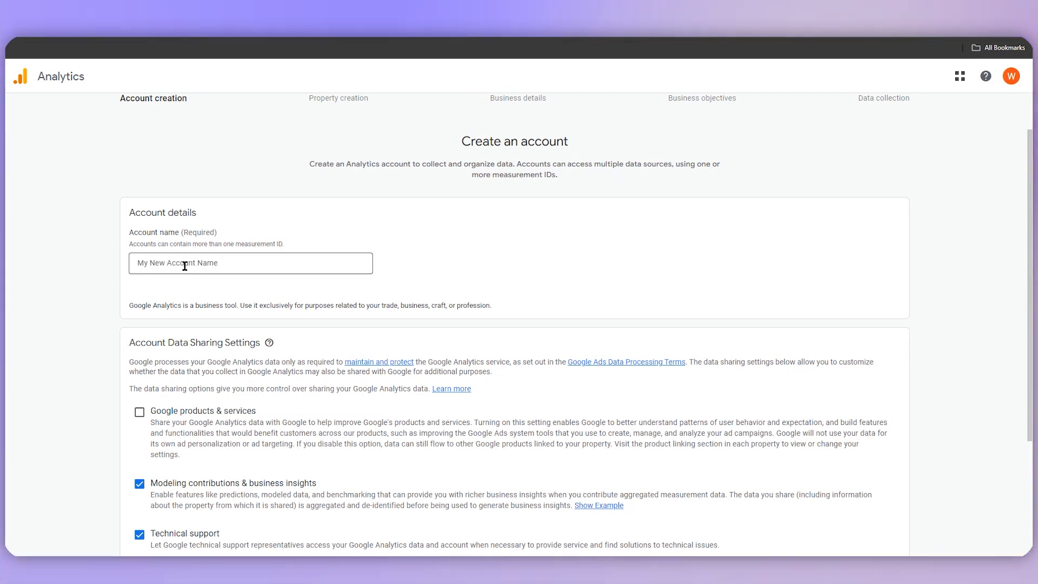
{"action": "left_click", "coordinate": [164, 261]}
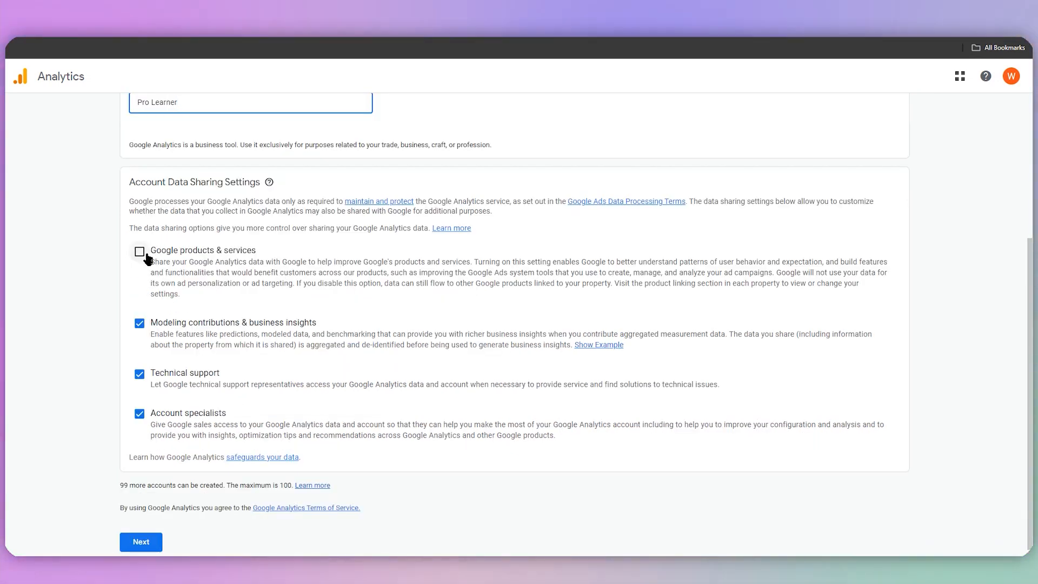
{"action": "left_click", "coordinate": [139, 252]}
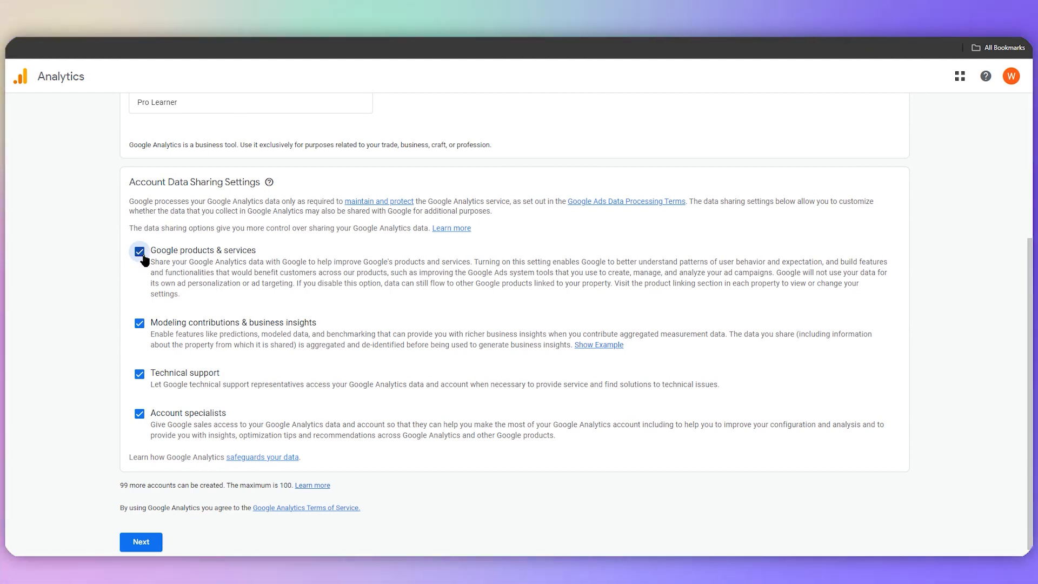
{"action": "scroll", "coordinate": [189, 497], "scroll_direction": "down", "scroll_amount": 1}
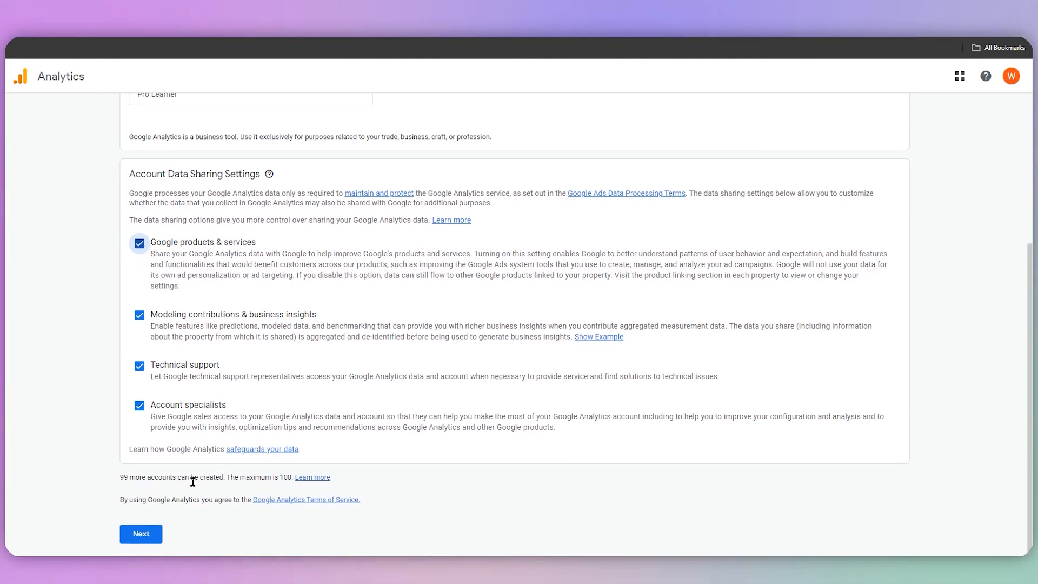
{"action": "left_click", "coordinate": [139, 534]}
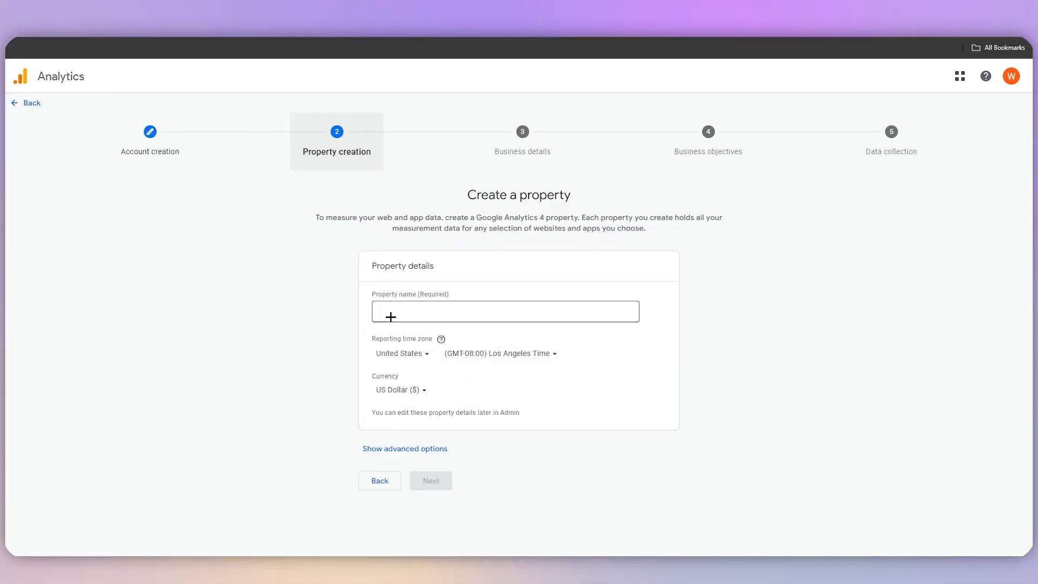
Name the property Pro Learner and continue to the business details.
{"action": "left_click", "coordinate": [435, 308]}
{"action": "type", "text": "Pro Learner"}
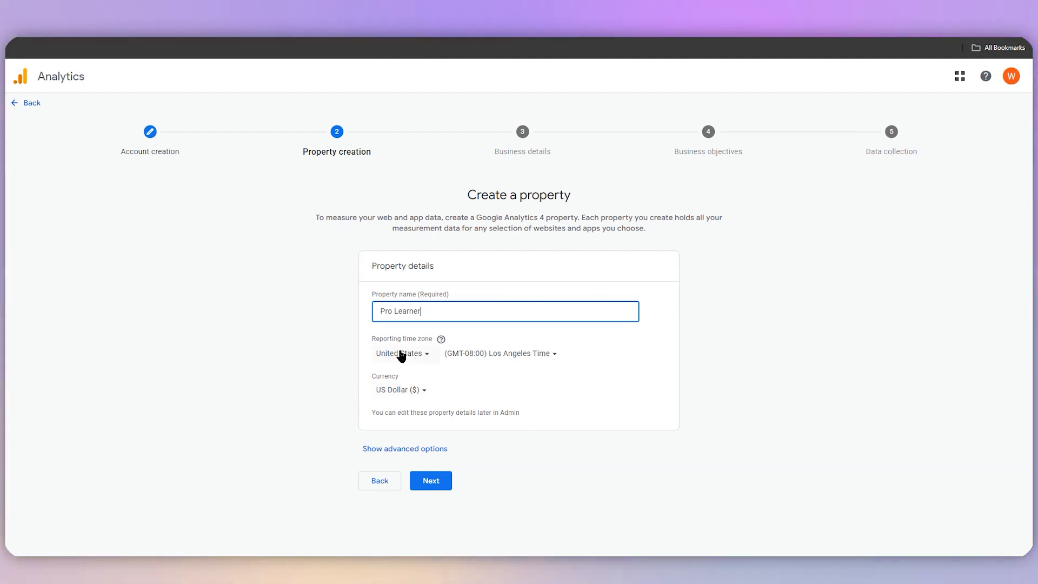
{"action": "left_click", "coordinate": [442, 487]}
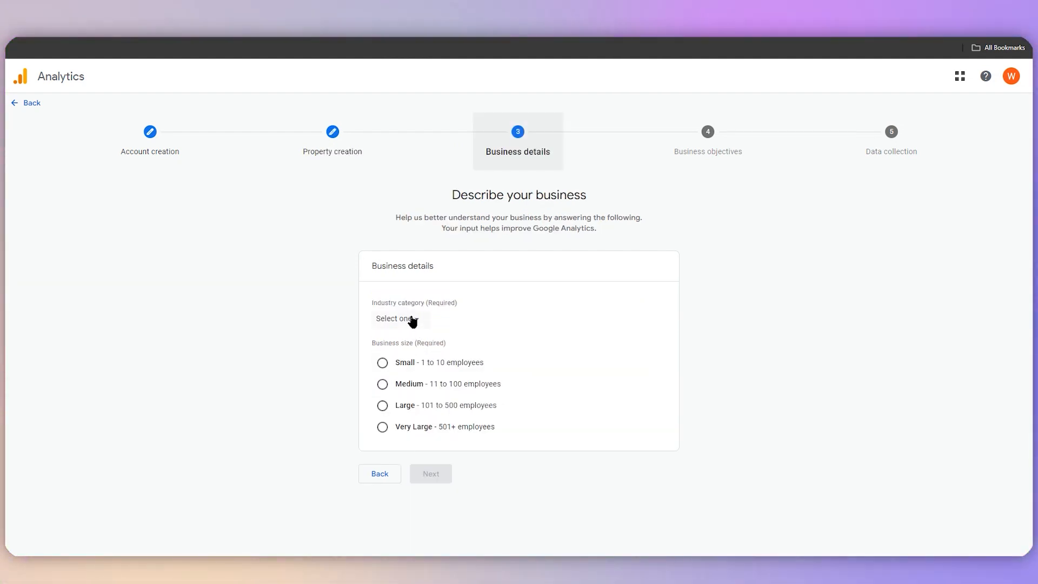
Set the industry category to Computers & Electronics and the business size to Small, and continue to the business objectives.
{"action": "left_click", "coordinate": [413, 320]}
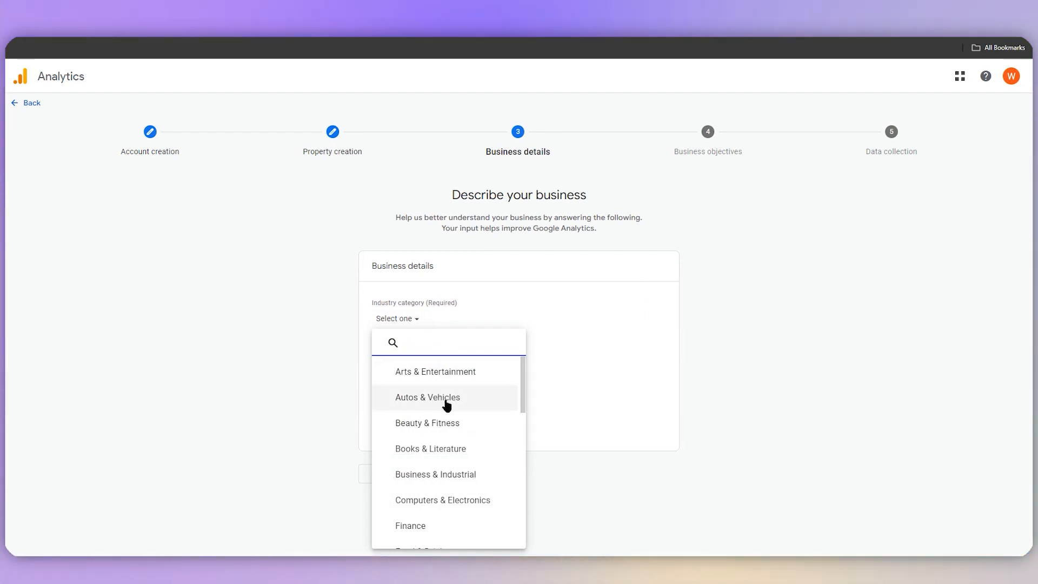
{"action": "scroll", "coordinate": [446, 406], "scroll_direction": "down", "scroll_amount": 1}
{"action": "scroll", "coordinate": [446, 406], "scroll_direction": "up", "scroll_amount": 1}
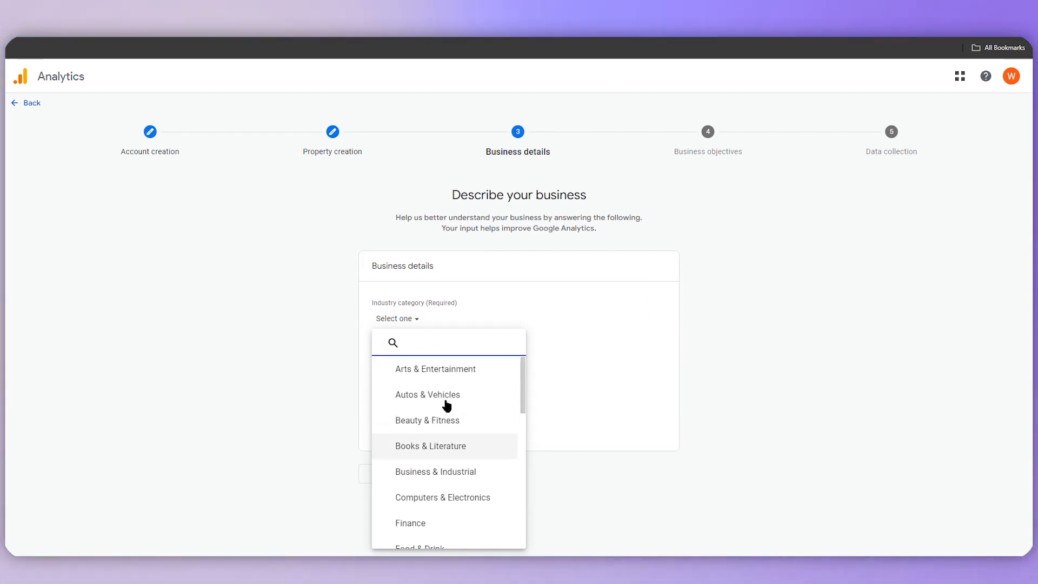
{"action": "left_click", "coordinate": [457, 499]}
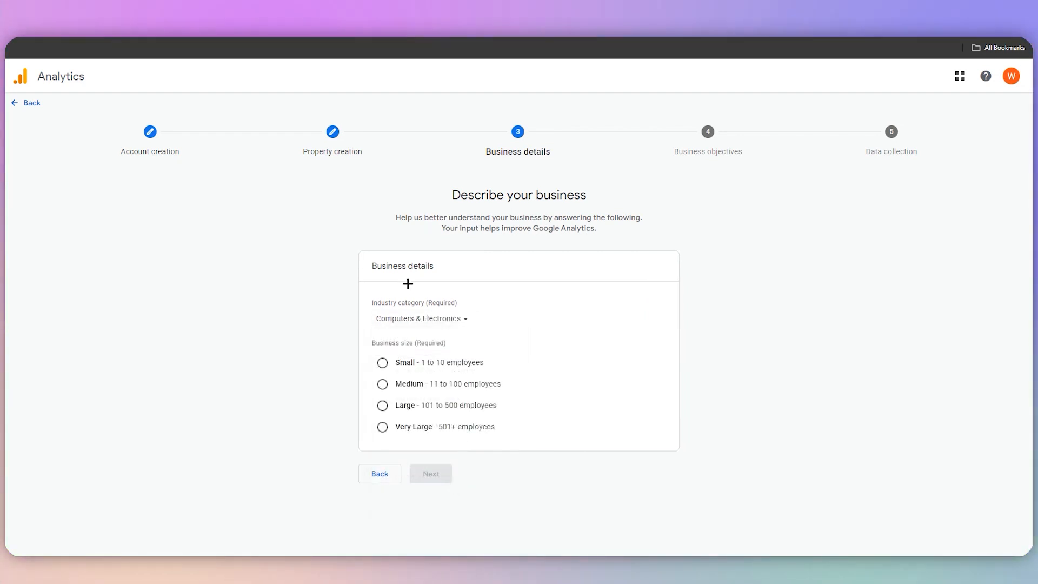
{"action": "left_click", "coordinate": [384, 362]}
{"action": "left_click", "coordinate": [428, 474]}
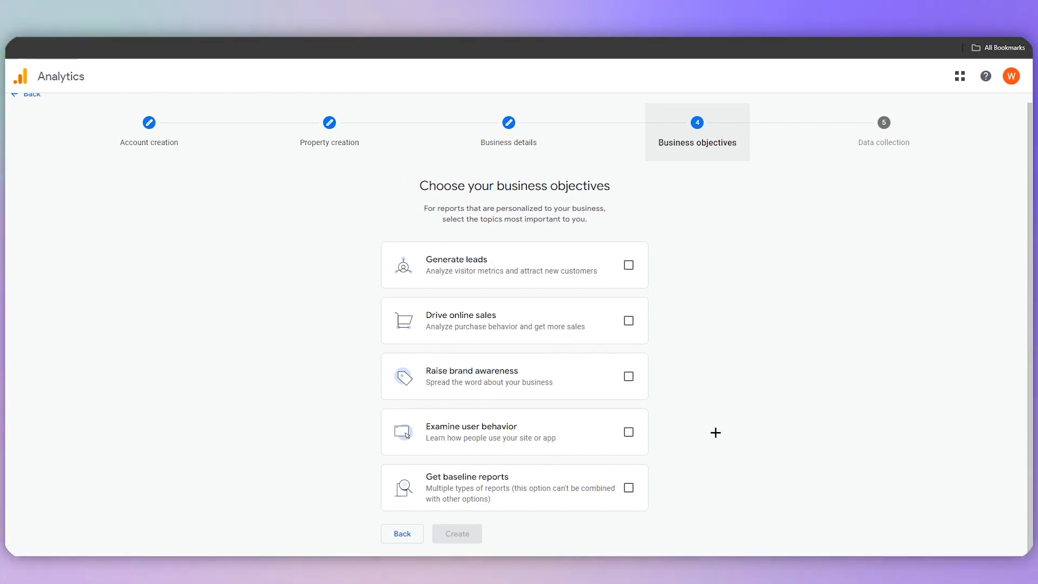
Create the property with Raise brand awareness as objective, agreeing to the Data Processing Terms and the Measurement Controller-Controller Data Protection Terms.
{"action": "left_click", "coordinate": [627, 378]}
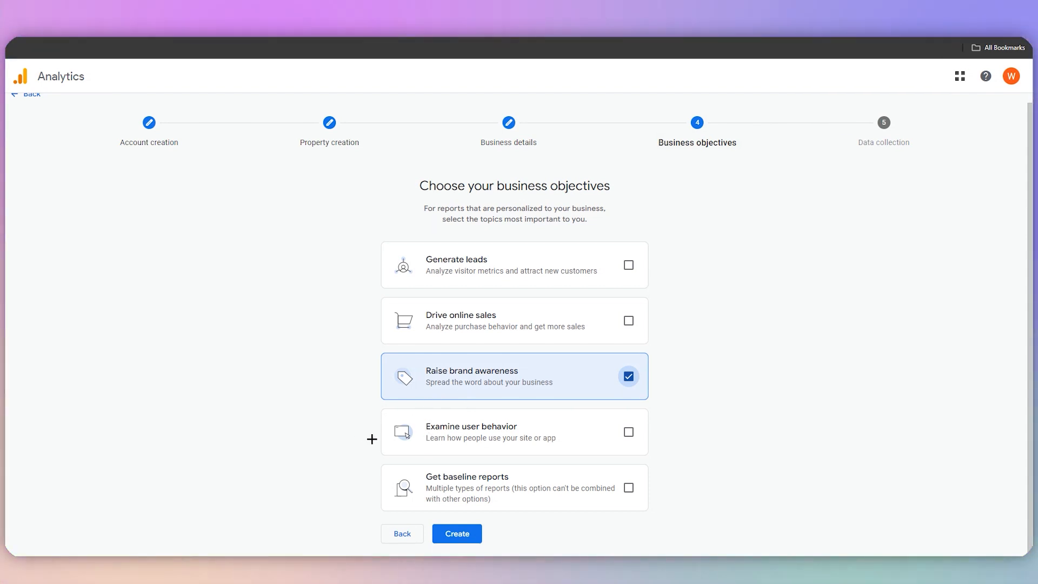
{"action": "left_click", "coordinate": [474, 535]}
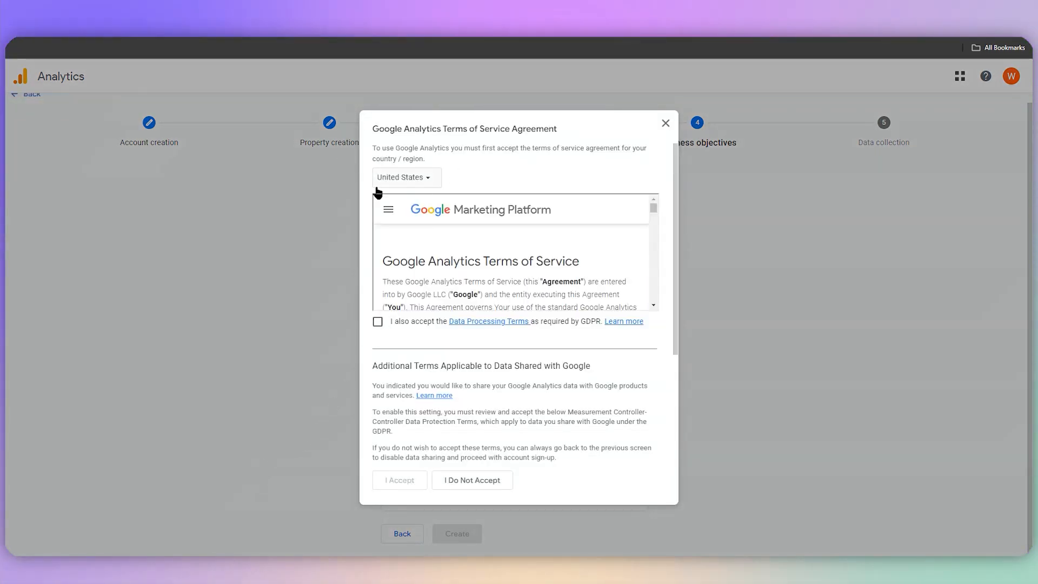
{"action": "scroll", "coordinate": [395, 337], "scroll_direction": "down", "scroll_amount": 1}
{"action": "scroll", "coordinate": [383, 333], "scroll_direction": "up", "scroll_amount": 1}
{"action": "left_click", "coordinate": [377, 321]}
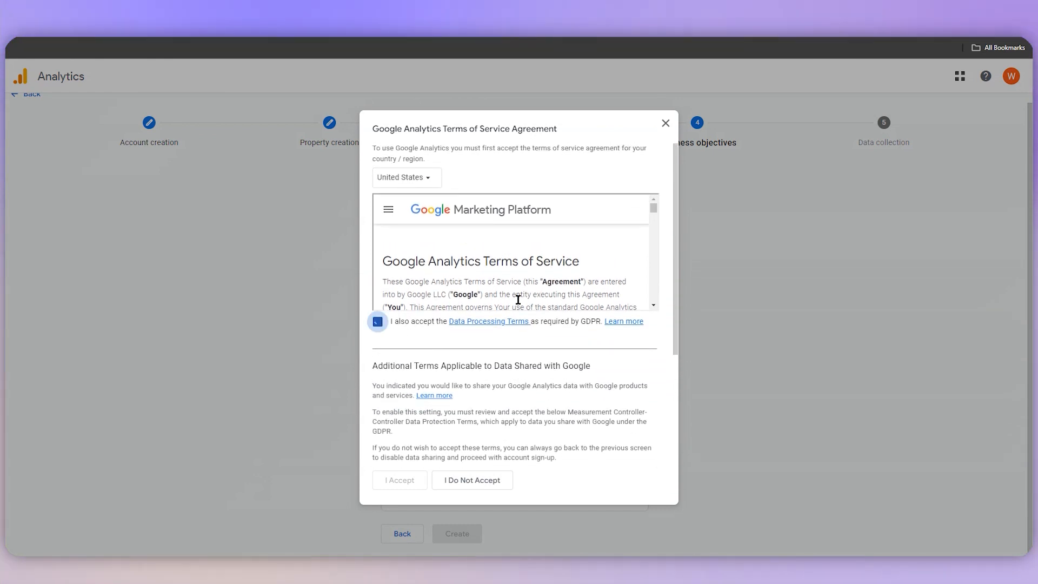
{"action": "scroll", "coordinate": [486, 378], "scroll_direction": "down", "scroll_amount": 3}
{"action": "left_click", "coordinate": [377, 445]}
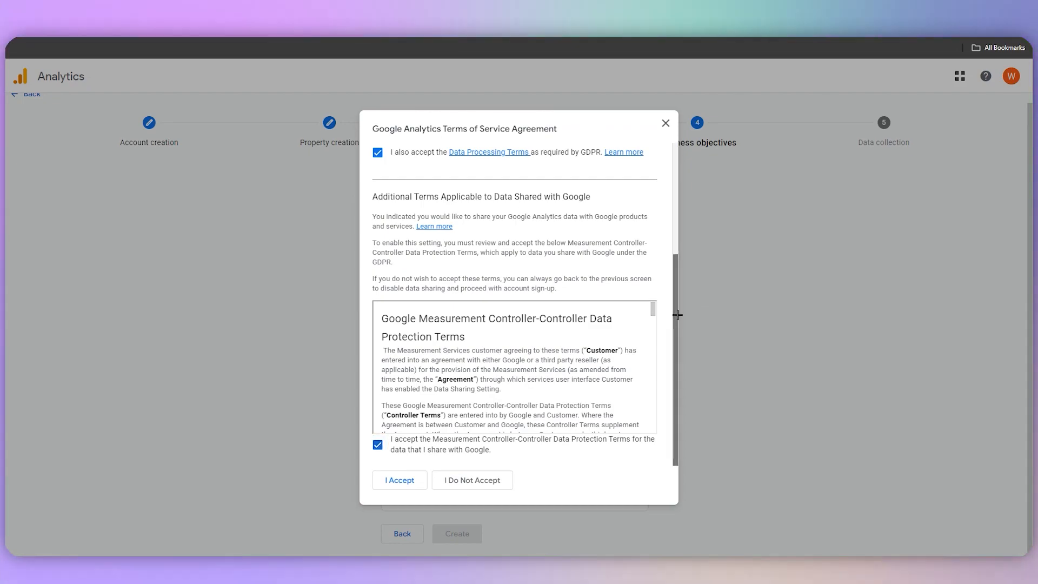
{"action": "scroll", "coordinate": [382, 190], "scroll_direction": "up", "scroll_amount": 6}
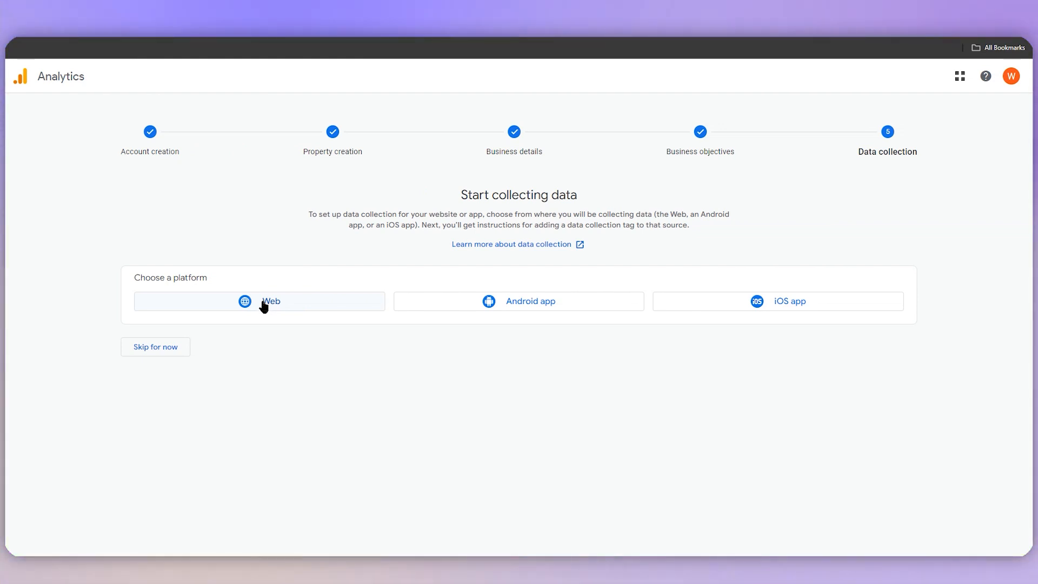
{"action": "left_click", "coordinate": [264, 304]}
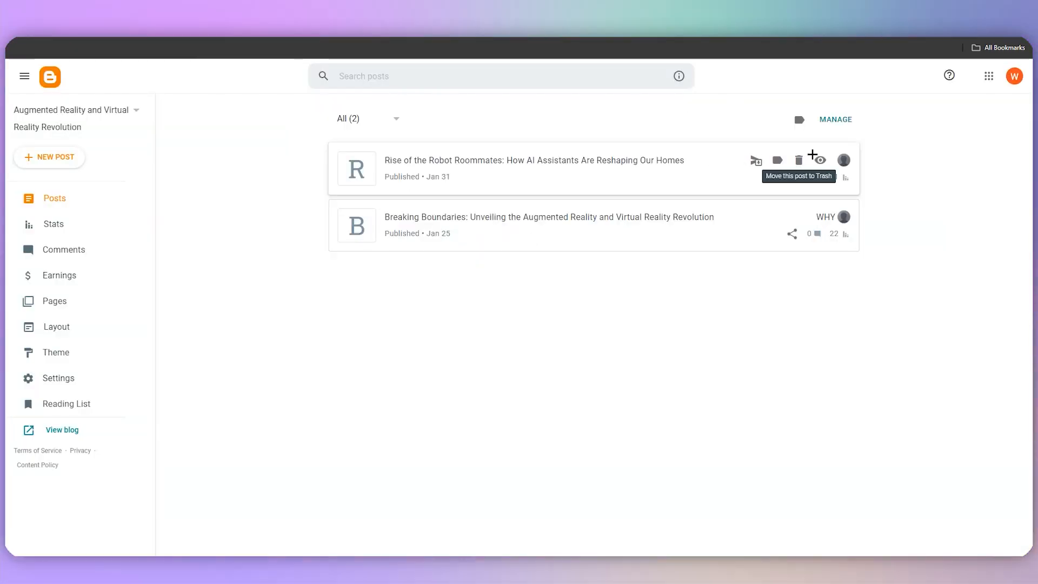
{"action": "left_click", "coordinate": [821, 158]}
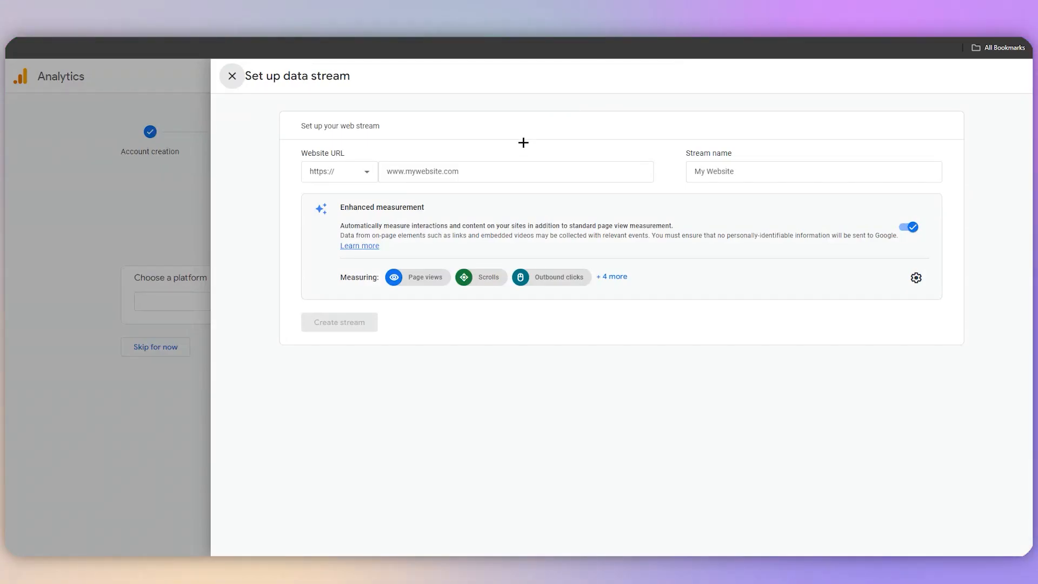
{"action": "left_click", "coordinate": [470, 171]}
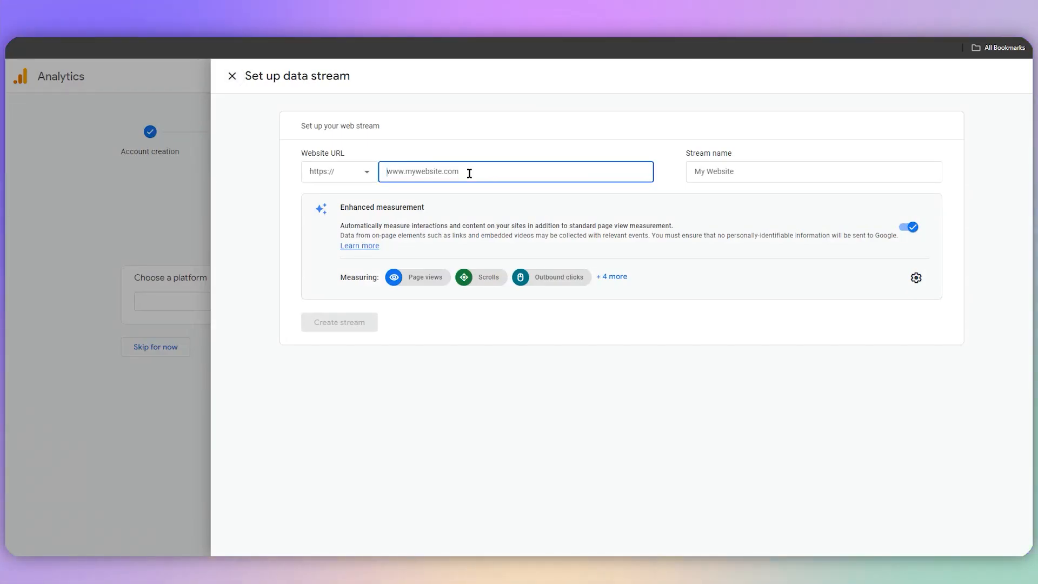
{"action": "type", "text": "https://augmentedandvirtualreality1.blogspot.com"}
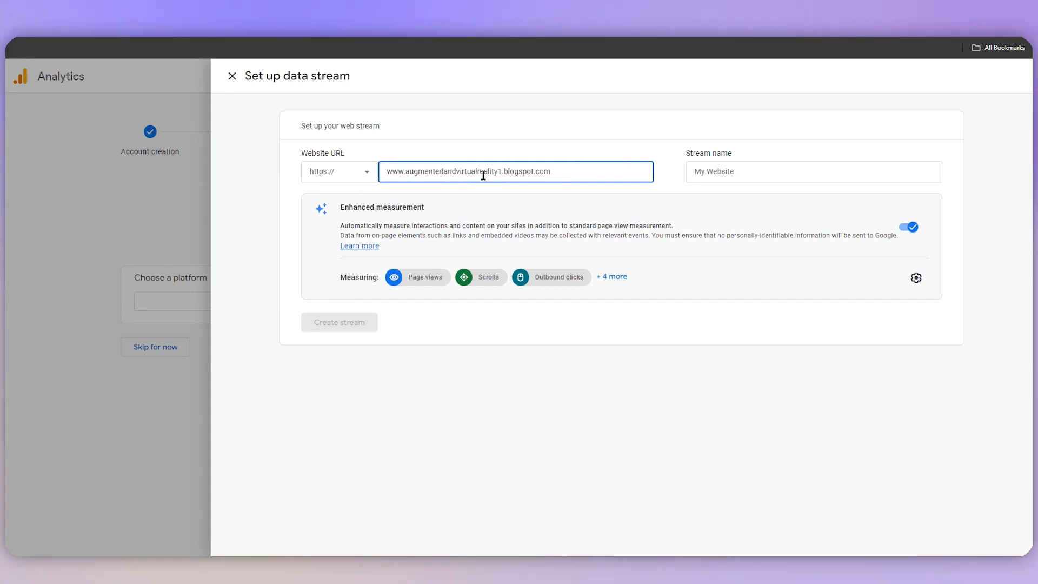
{"action": "left_click_drag", "start_coordinate": [554, 178], "coordinate": [357, 180]}
{"action": "left_click", "coordinate": [582, 181]}
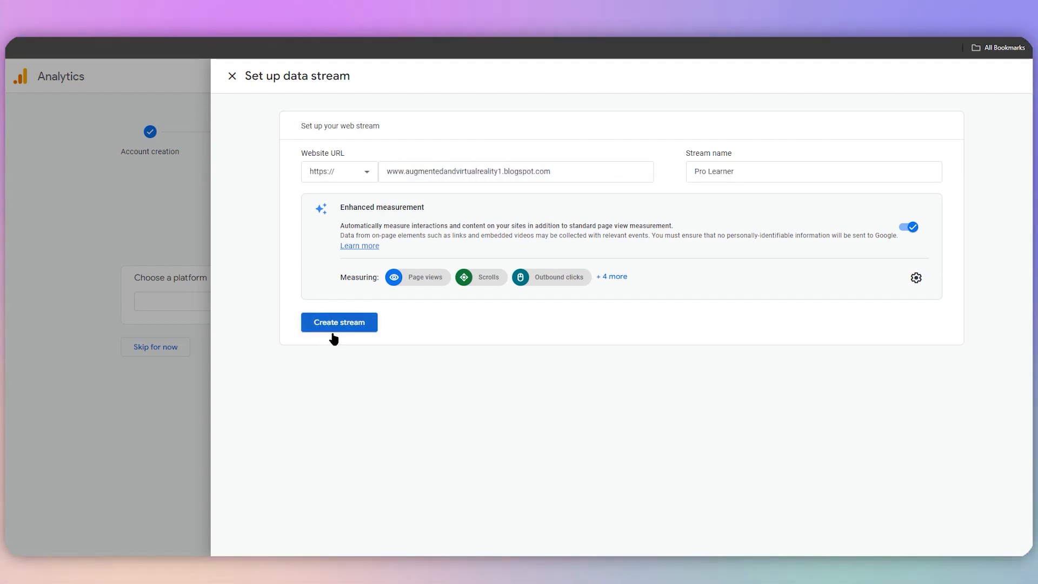
{"action": "left_click", "coordinate": [340, 323]}
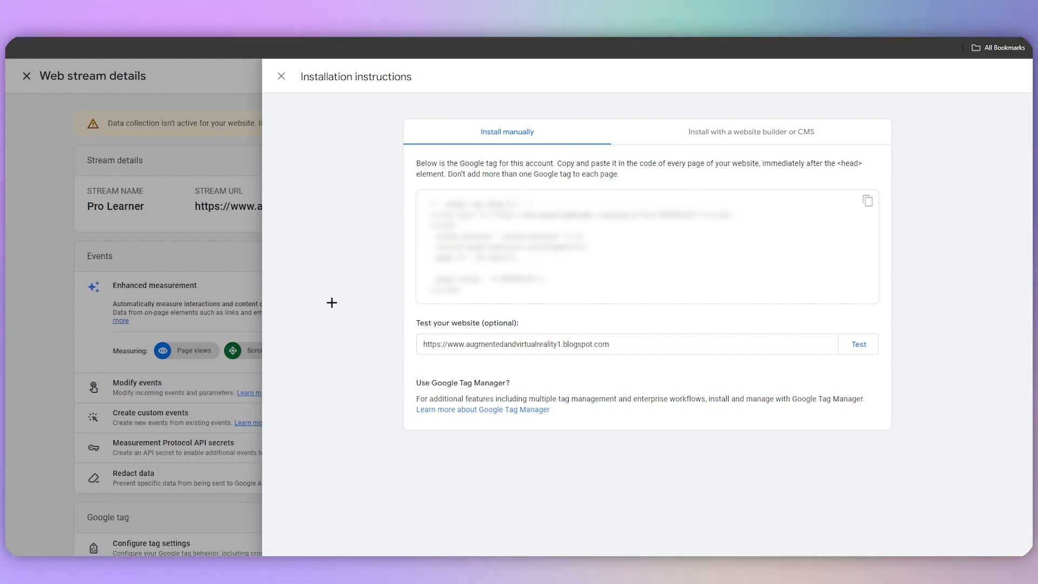
Copy the Google tag from the manual installation instructions and open the blog theme's HTML for editing in Blogger.
{"action": "left_click", "coordinate": [755, 138]}
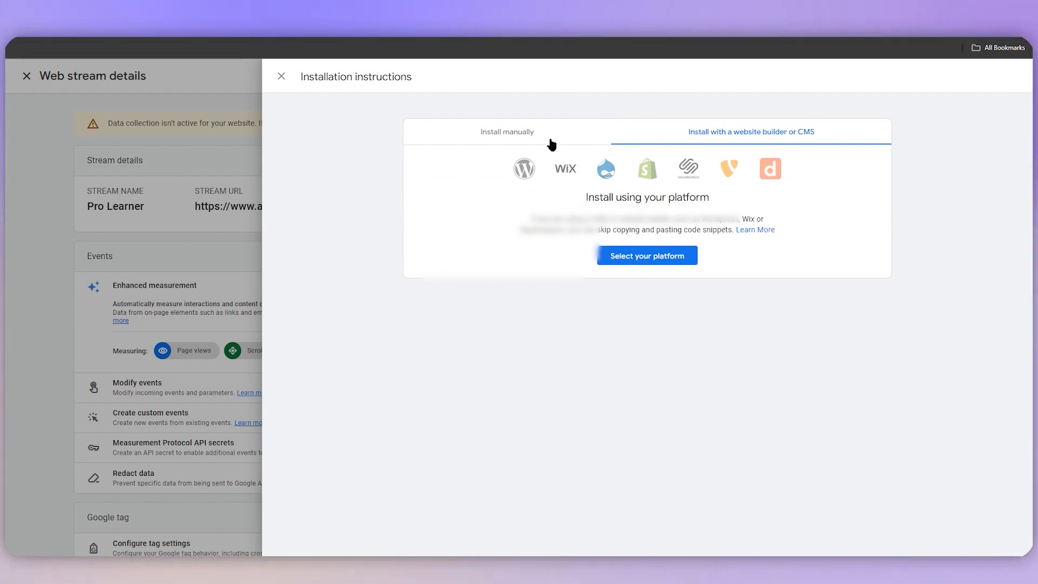
{"action": "left_click", "coordinate": [584, 139]}
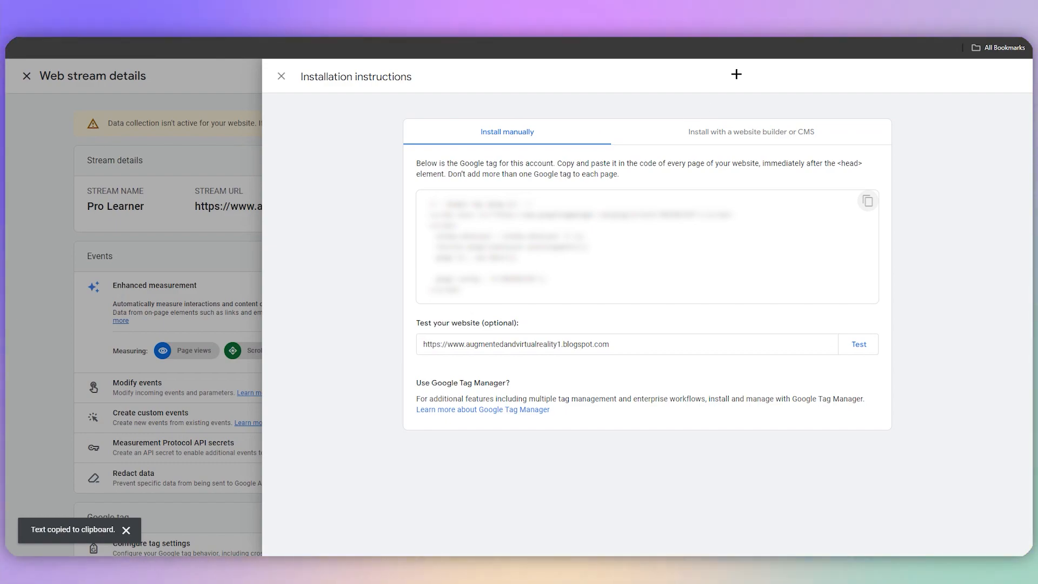
{"action": "left_click", "coordinate": [184, 11]}
{"action": "left_click", "coordinate": [83, 354]}
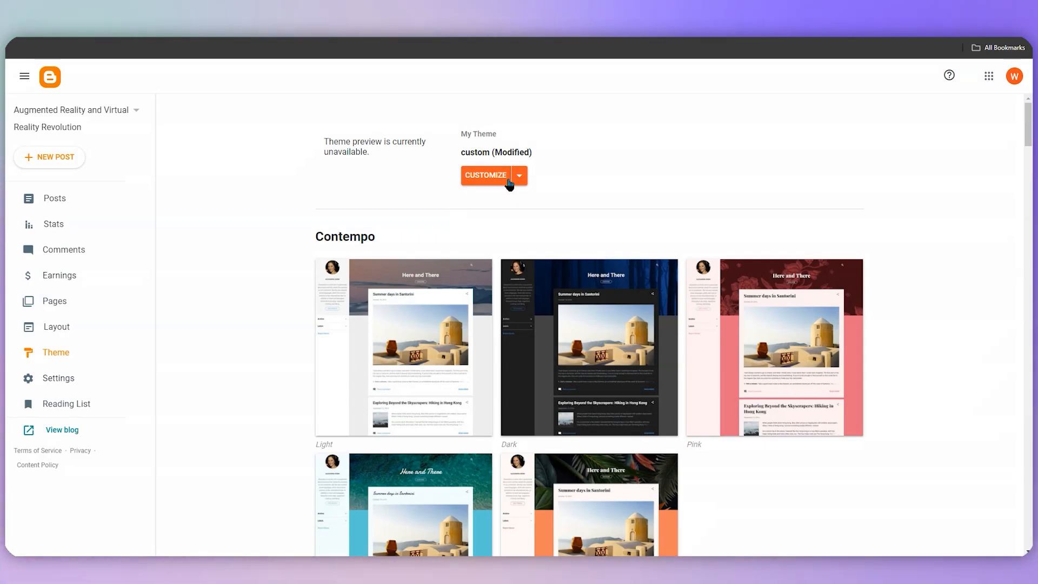
{"action": "left_click", "coordinate": [519, 178]}
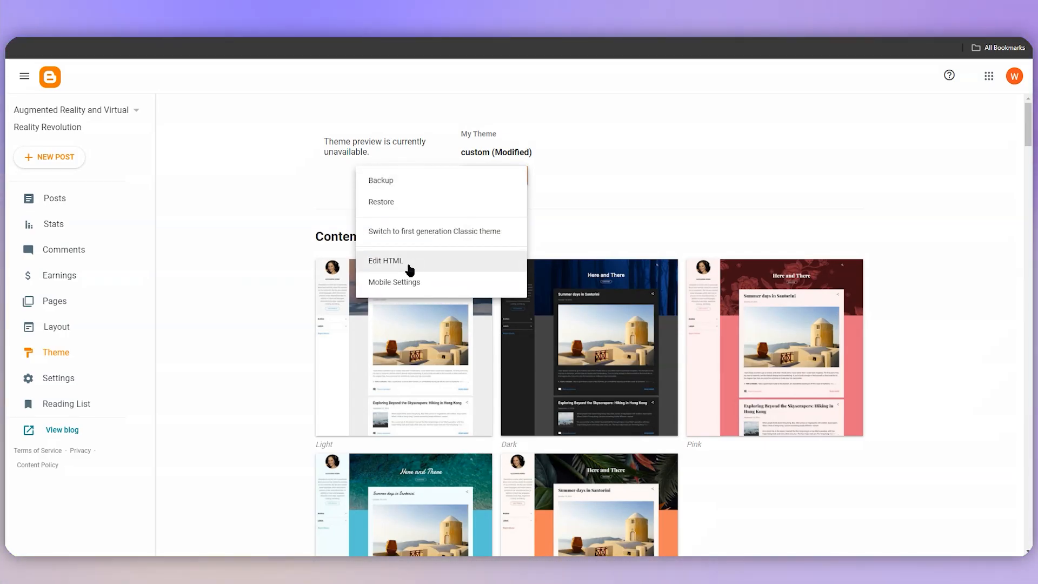
{"action": "left_click", "coordinate": [410, 268]}
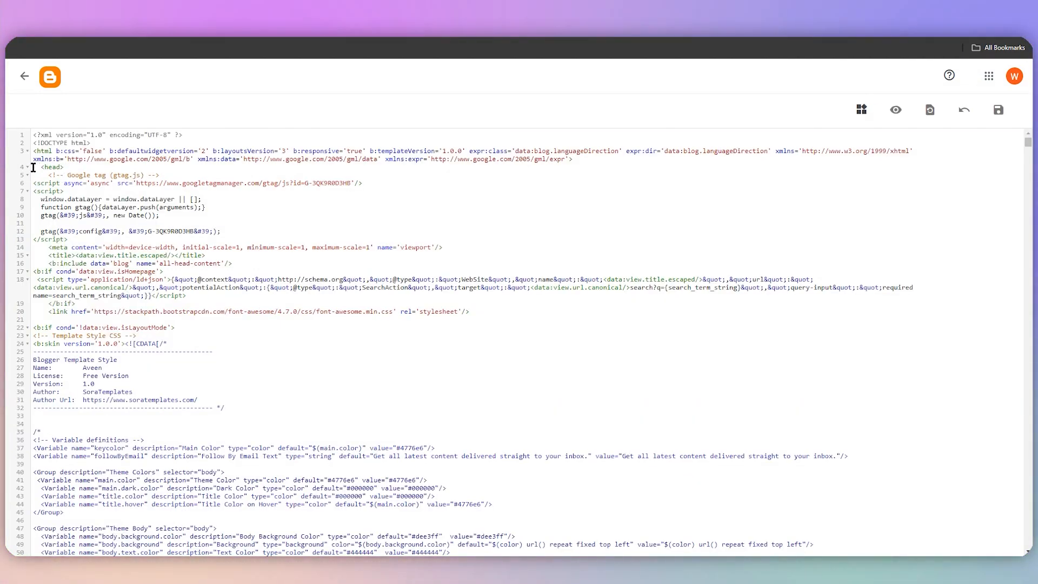
Insert the copied Google tag on a new line directly after the opening <head> element and save the theme.
{"action": "left_click", "coordinate": [69, 169]}
{"action": "key", "text": "Return"}
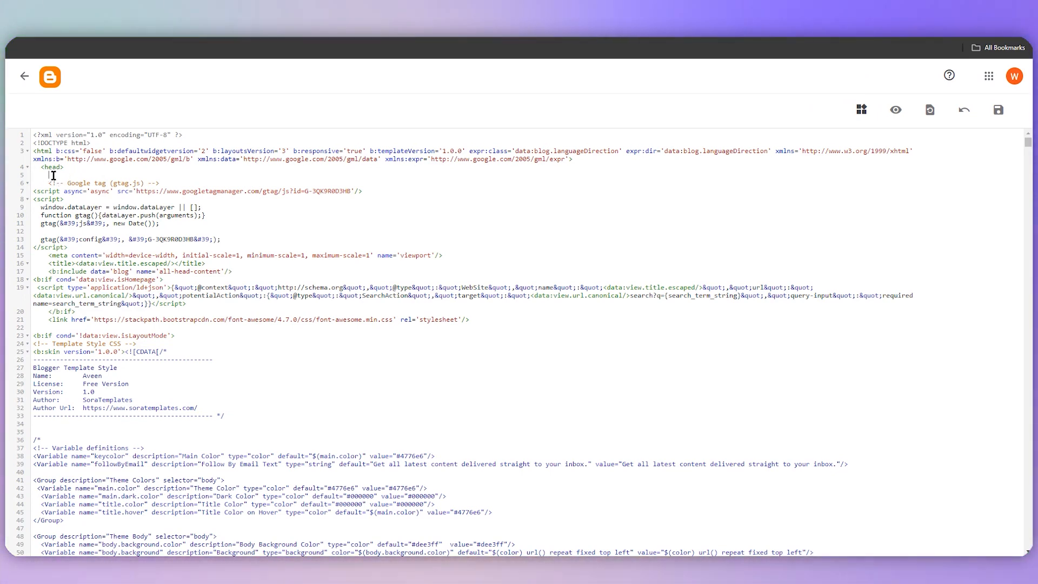
{"action": "type", "text": "<!-- Google tag (gtag.js) --> <script async src=\"https://www.googletagmanager.com/gtag/js?id=G-Y8HZHX1TXV\"></script> <script>   window.dataLayer = window.dataLayer || [];   function gtag(){dataLayer.push(arguments);}   gtag('js', new Date());    gtag('config', 'G-Y8HZHX1TXV'); </script>"}
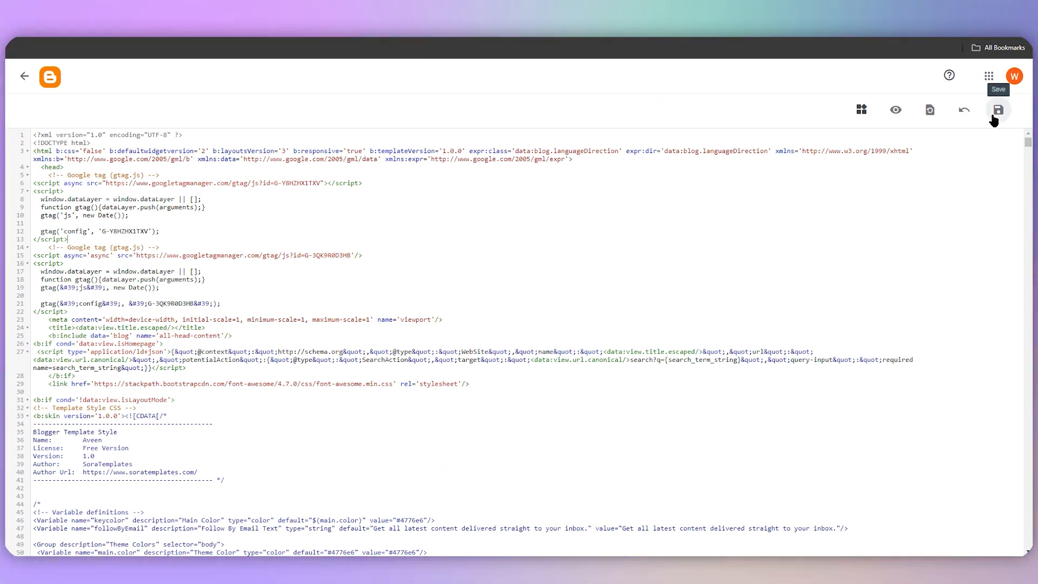
{"action": "left_click", "coordinate": [998, 109]}
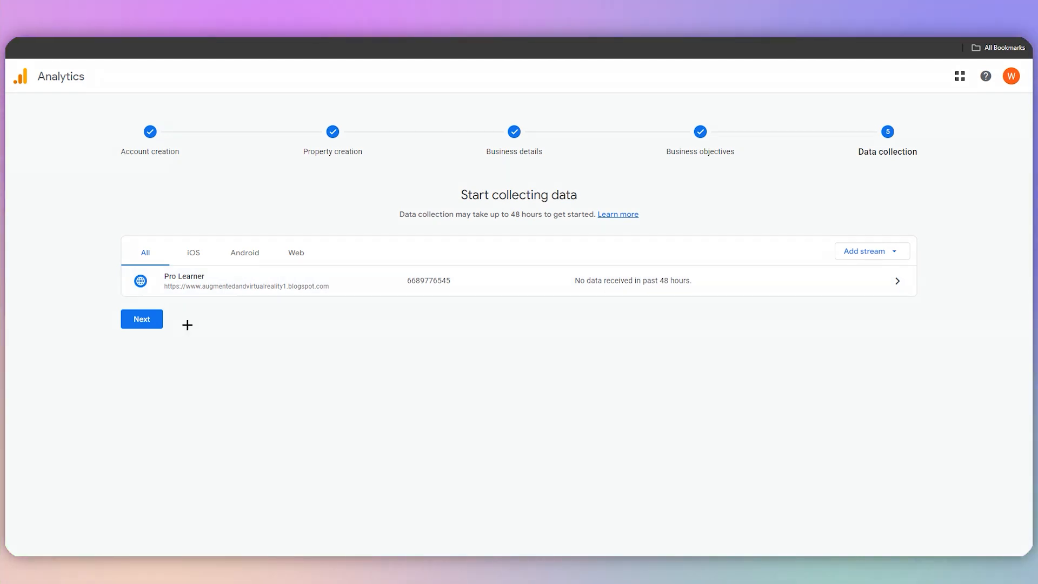
Return to Google Analytics, finish the data collection setup and look over the property's Home overview.
{"action": "left_click", "coordinate": [149, 320]}
{"action": "left_click", "coordinate": [505, 476]}
{"action": "scroll", "coordinate": [457, 273], "scroll_direction": "up", "scroll_amount": 1}
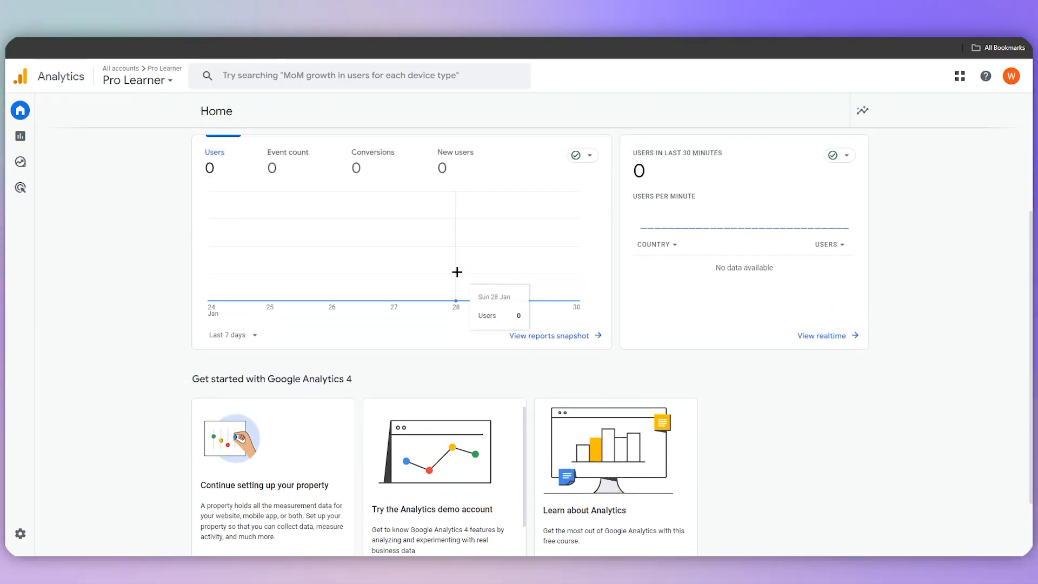
{"action": "scroll", "coordinate": [603, 277], "scroll_direction": "down", "scroll_amount": 1}
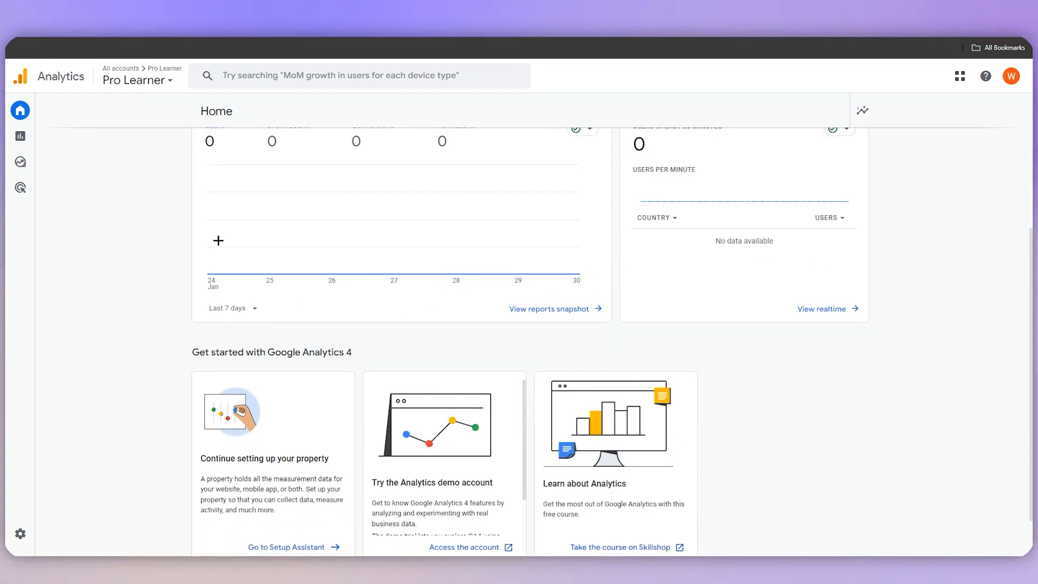
{"action": "scroll", "coordinate": [494, 276], "scroll_direction": "up", "scroll_amount": 1}
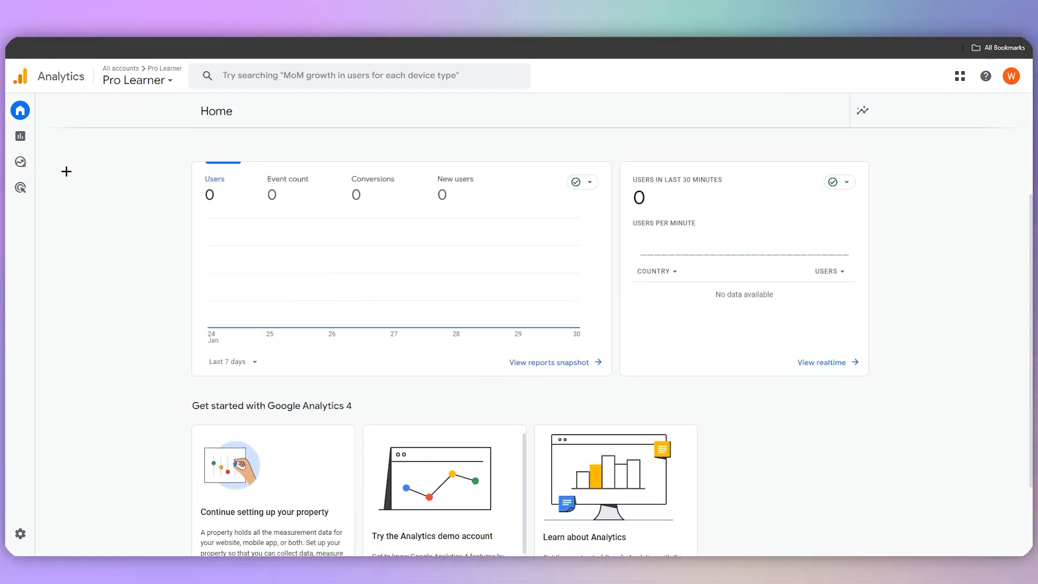